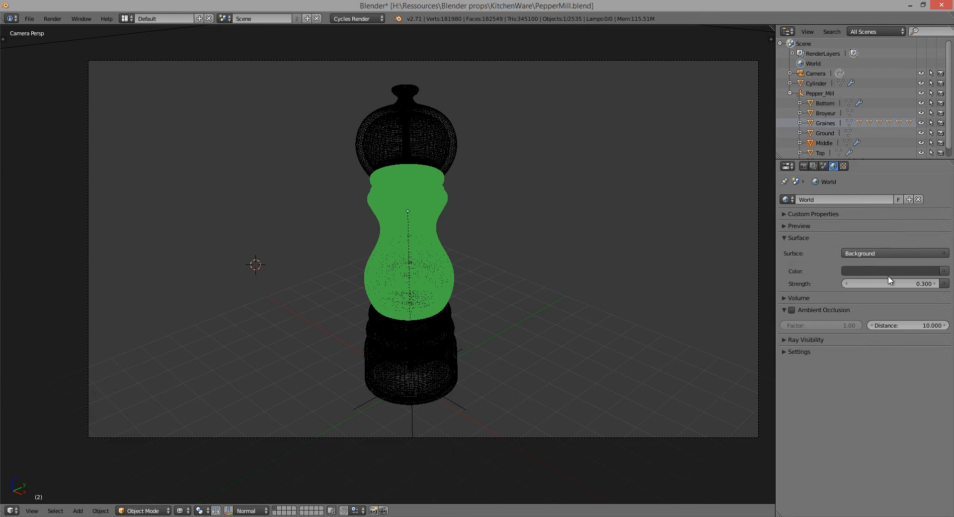
Step: Show the scene in rendered preview and light the world background with an Environment Texture using kitchen.hdr
{"action": "key", "text": "shift+z"}
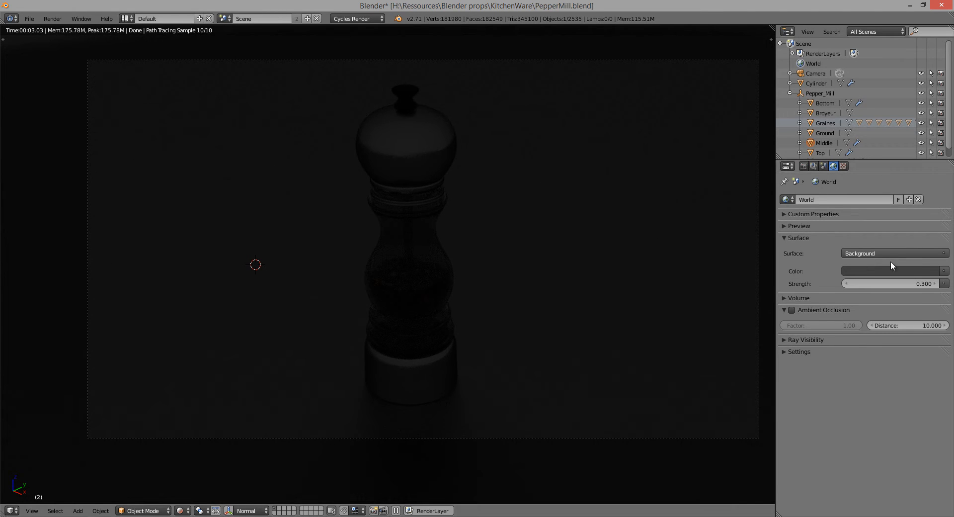
{"action": "left_click", "coordinate": [944, 270]}
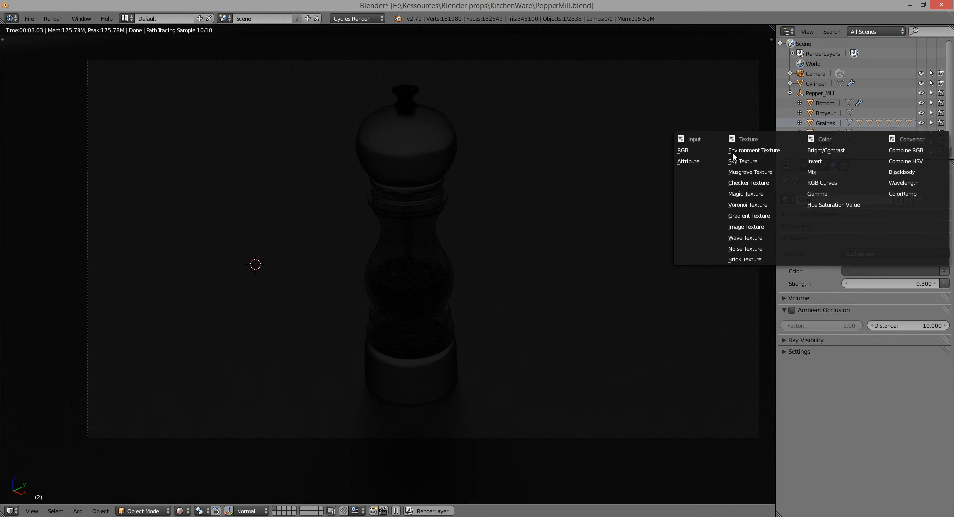
{"action": "left_click", "coordinate": [754, 150]}
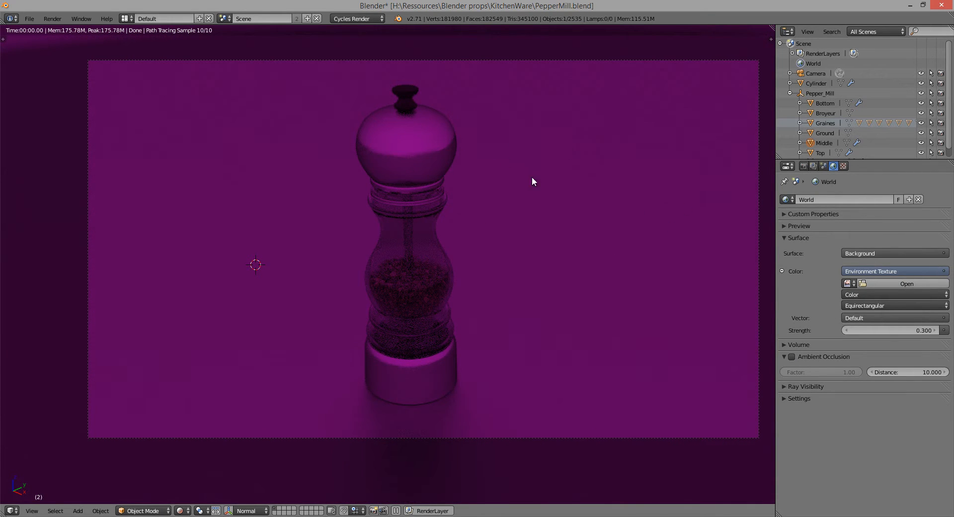
{"action": "left_click", "coordinate": [848, 284]}
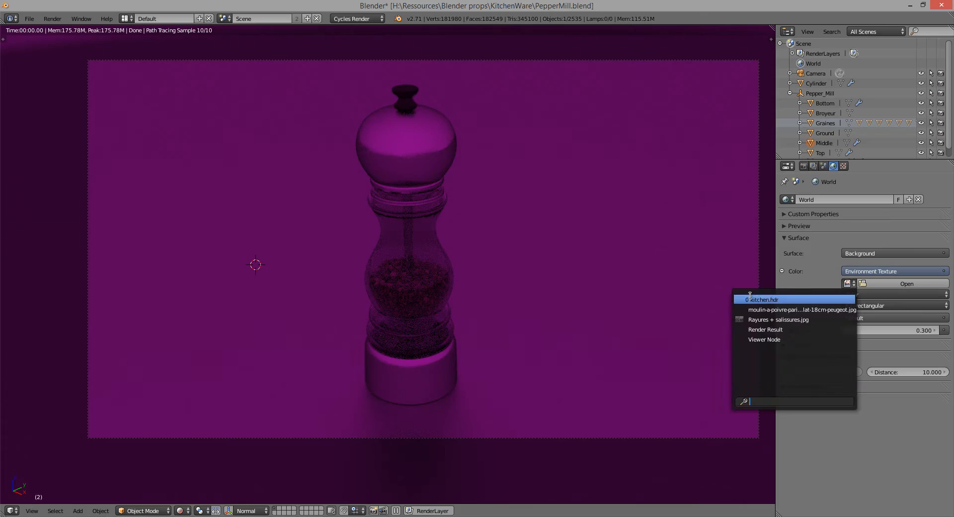
{"action": "left_click", "coordinate": [776, 300]}
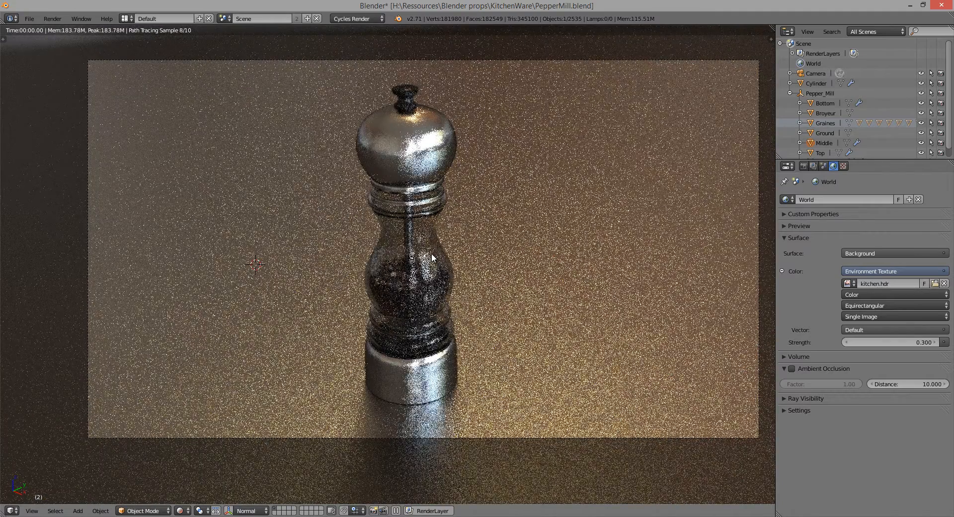
Step: Adjust the Z rotation in the kitchen.hdr environment texture's mapping and return to the camera view
{"action": "key", "text": "KP_0"}
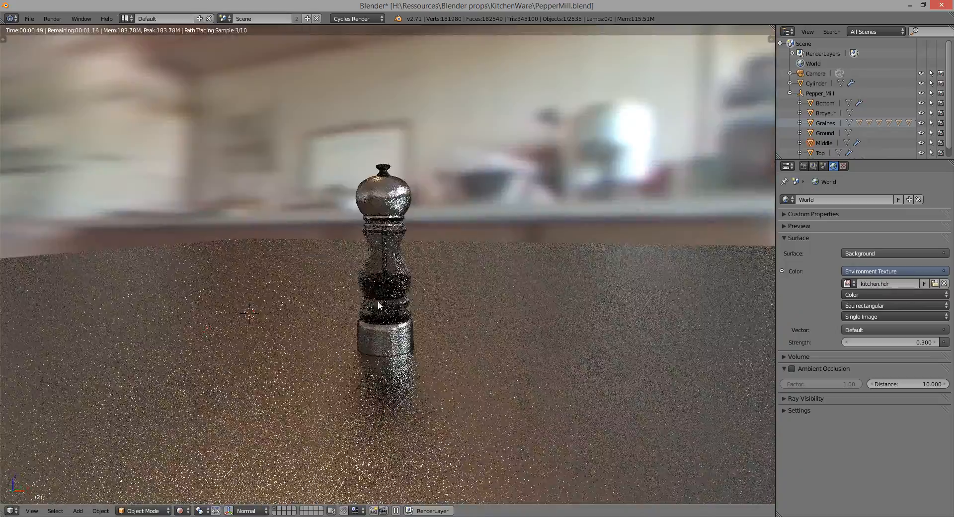
{"action": "middle_click_drag", "start_coordinate": [377, 304], "coordinate": [207, 136]}
{"action": "middle_click_drag", "start_coordinate": [342, 235], "coordinate": [400, 219]}
{"action": "key", "text": "KP_0"}
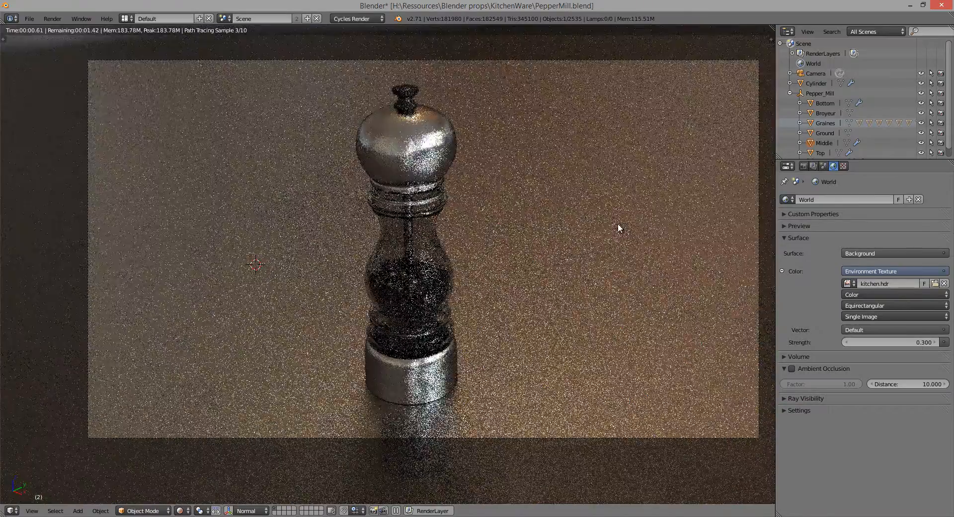
{"action": "left_click", "coordinate": [844, 166]}
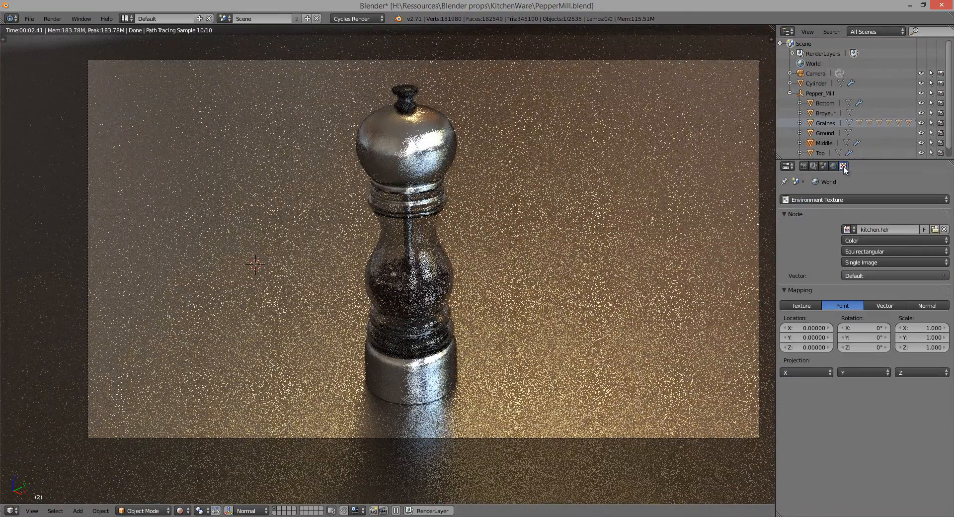
{"action": "left_click", "coordinate": [825, 198]}
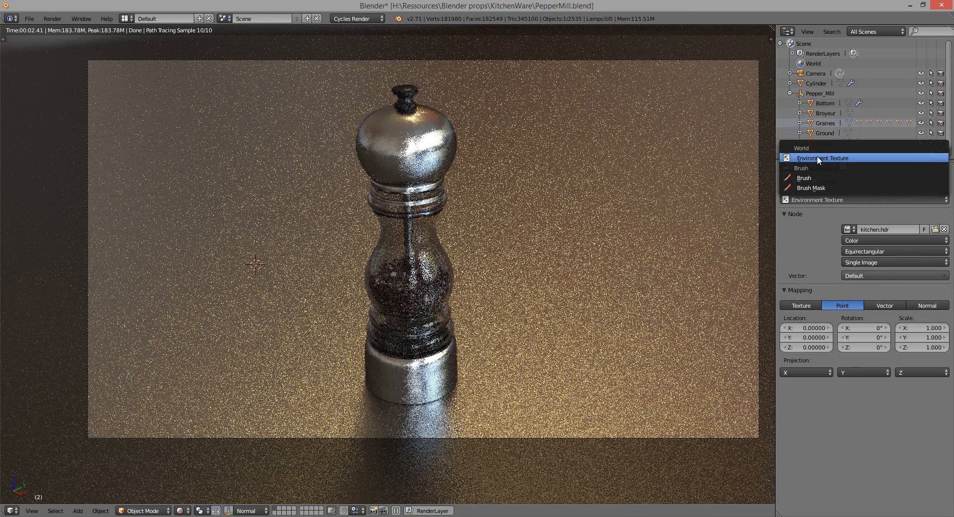
{"action": "left_click", "coordinate": [807, 157]}
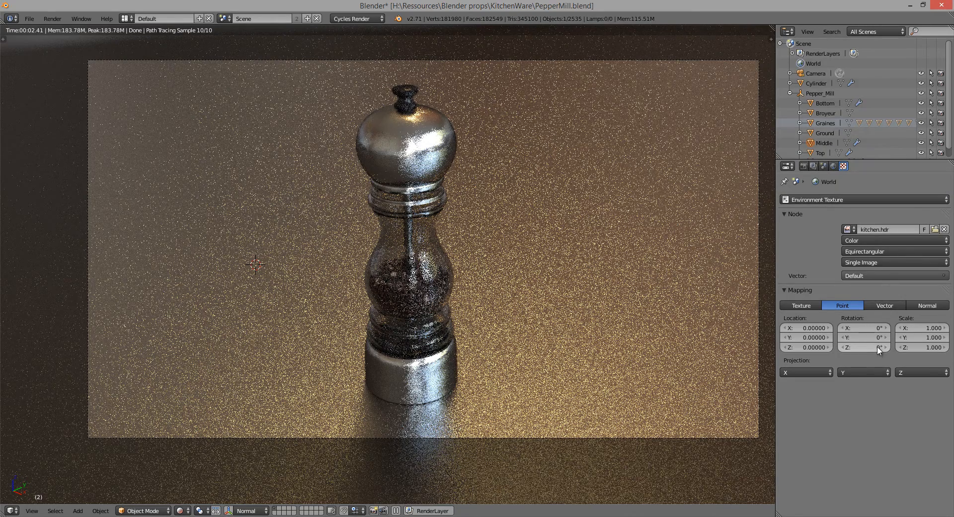
{"action": "middle_click_drag", "start_coordinate": [611, 324], "coordinate": [646, 304]}
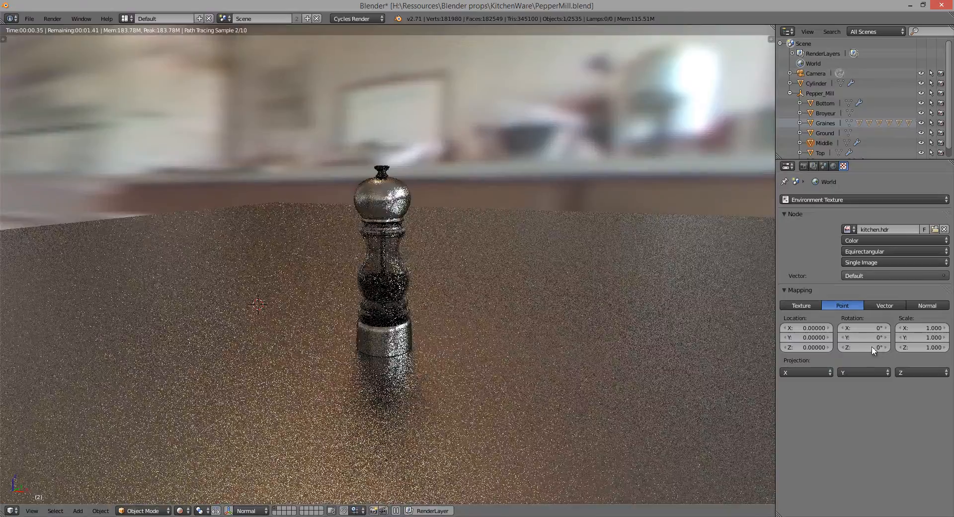
{"action": "mouse_move", "coordinate": [848, 348]}
{"action": "left_mouse_down"}
{"action": "mouse_move", "coordinate": [909, 347]}
{"action": "mouse_move", "coordinate": [825, 347]}
{"action": "mouse_move", "coordinate": [863, 347]}
{"action": "mouse_move", "coordinate": [853, 346]}
{"action": "left_mouse_up"}
{"action": "key", "text": "KP_0"}
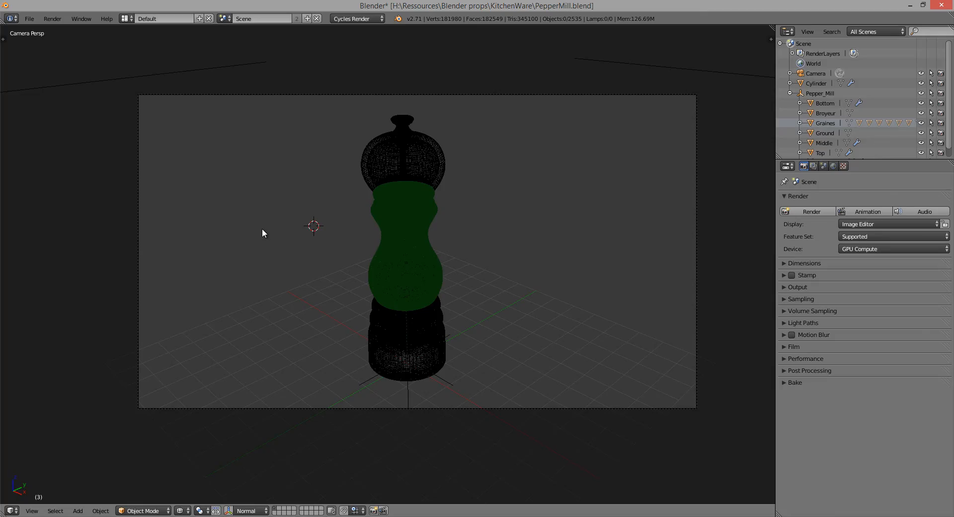
Step: Set the Cycles preview samples to 0 and restart the rendered preview through the camera
{"action": "key", "text": "shift+z"}
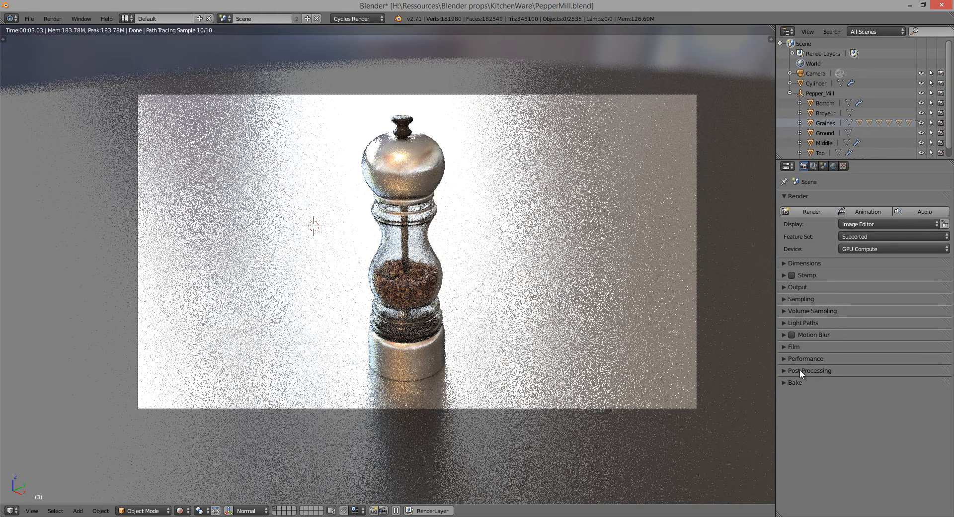
{"action": "left_click", "coordinate": [785, 299]}
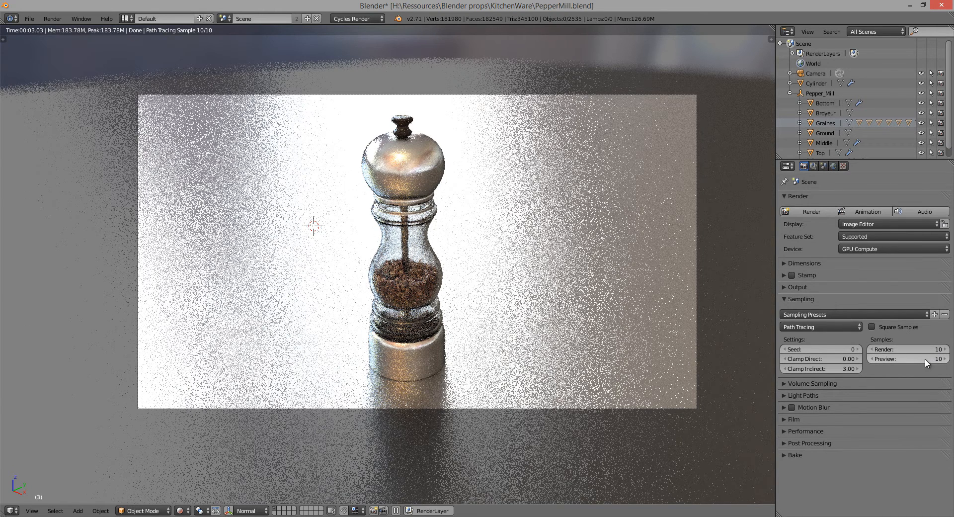
{"action": "double_click", "coordinate": [912, 361]}
{"action": "type", "text": "0"}
{"action": "key", "text": "Return"}
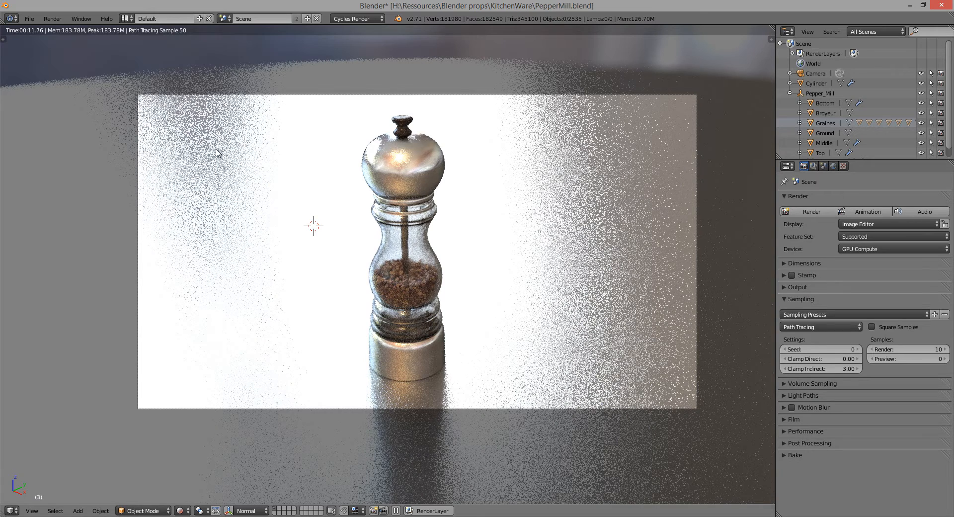
{"action": "left_click", "coordinate": [316, 151]}
{"action": "key", "text": "z"}
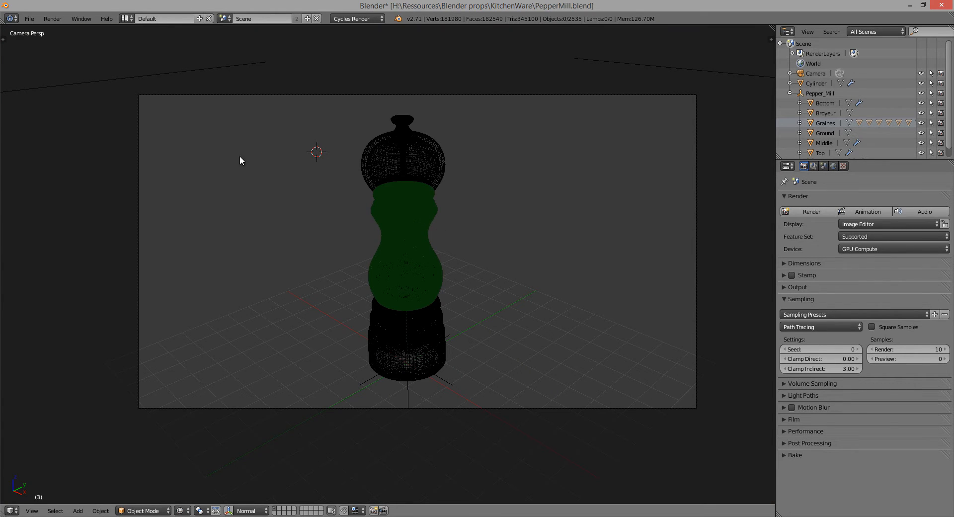
{"action": "key", "text": "shift+z"}
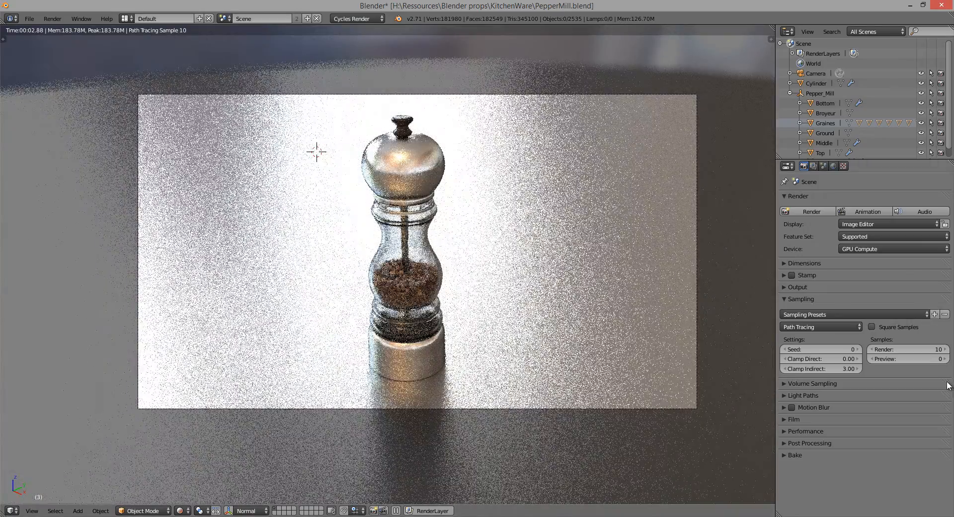
Step: Leave the rendered preview and set the preview samples to 30, then to 500
{"action": "left_click", "coordinate": [499, 280]}
{"action": "key", "text": "z"}
{"action": "left_click", "coordinate": [898, 356]}
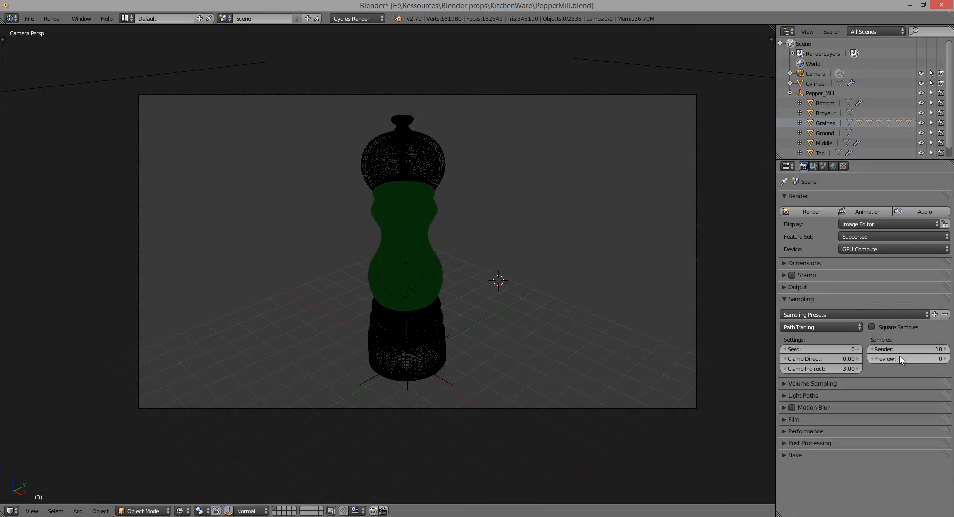
{"action": "type", "text": "3"}
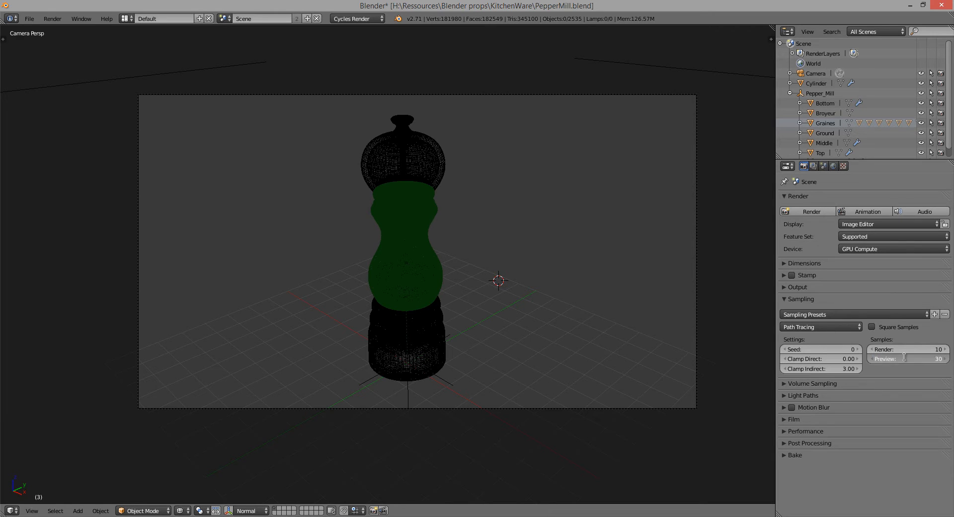
{"action": "left_click", "coordinate": [904, 357]}
{"action": "type", "text": "500"}
{"action": "key", "text": "Return"}
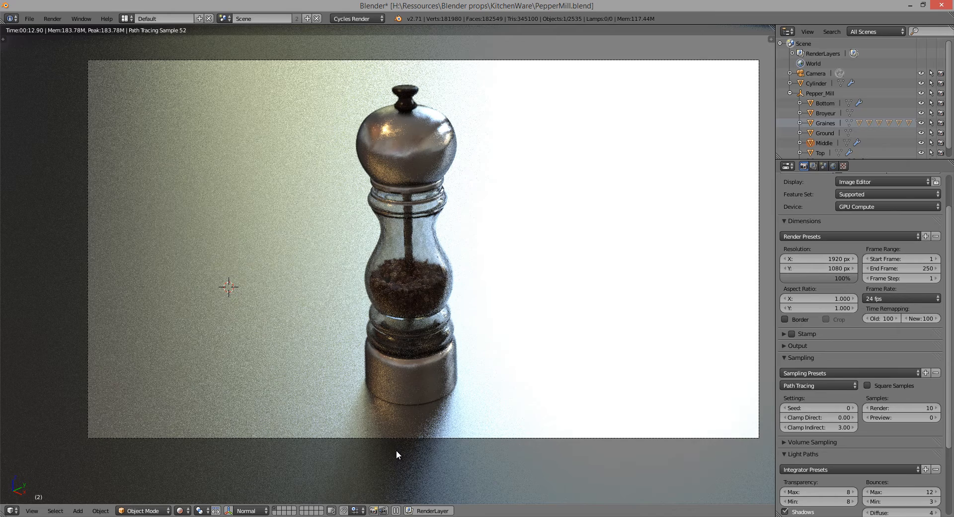
Step: Enable Multiple Importance Sample in the world settings for the kitchen.hdr background
{"action": "left_click", "coordinate": [797, 318]}
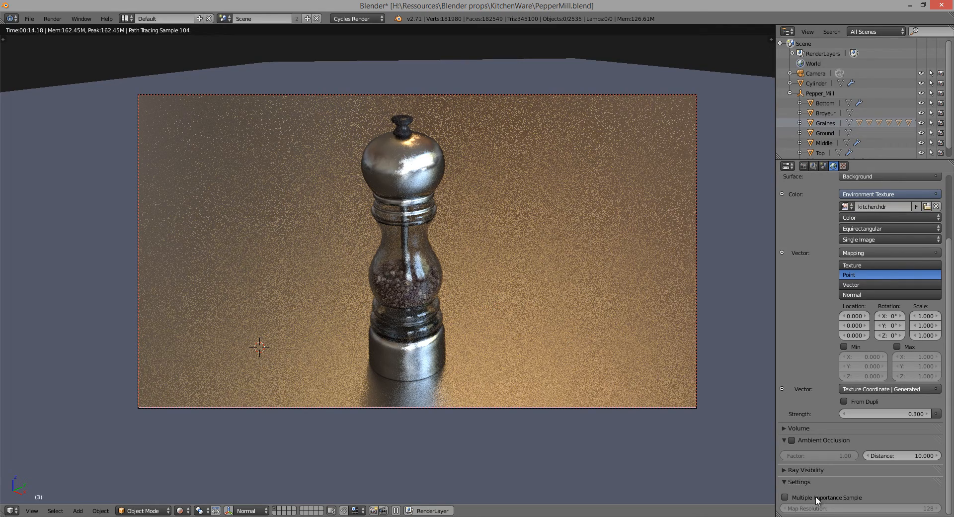
{"action": "left_click", "coordinate": [841, 498]}
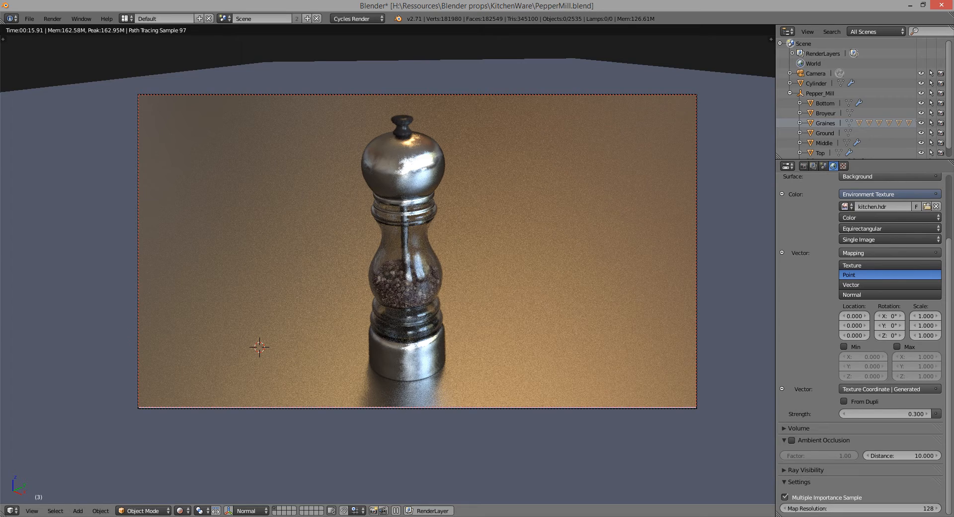
Step: Switch to the image viewer and compare noise and render time between 01-MIS_None.jpg and 02-MIS_128.jpg
{"action": "left_click", "coordinate": [359, 516]}
{"action": "left_click", "coordinate": [869, 18]}
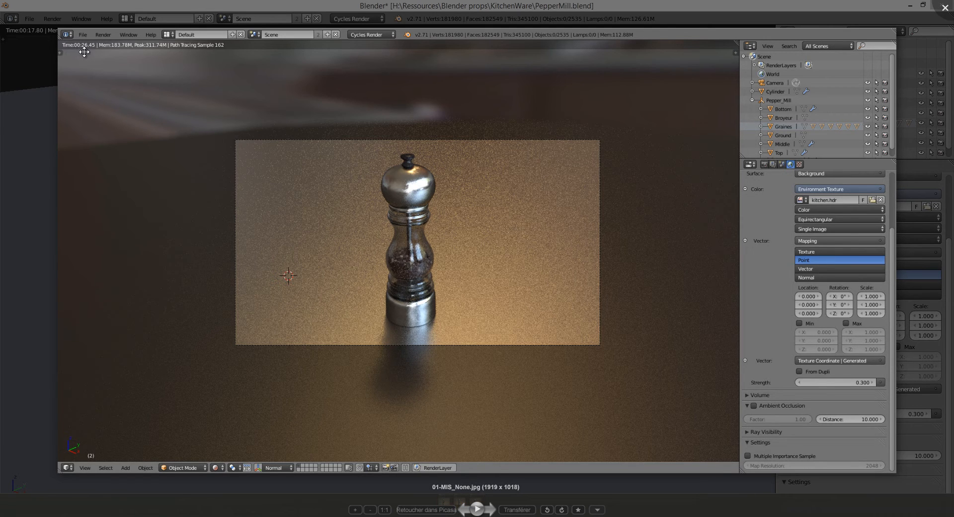
{"action": "key", "text": "Right"}
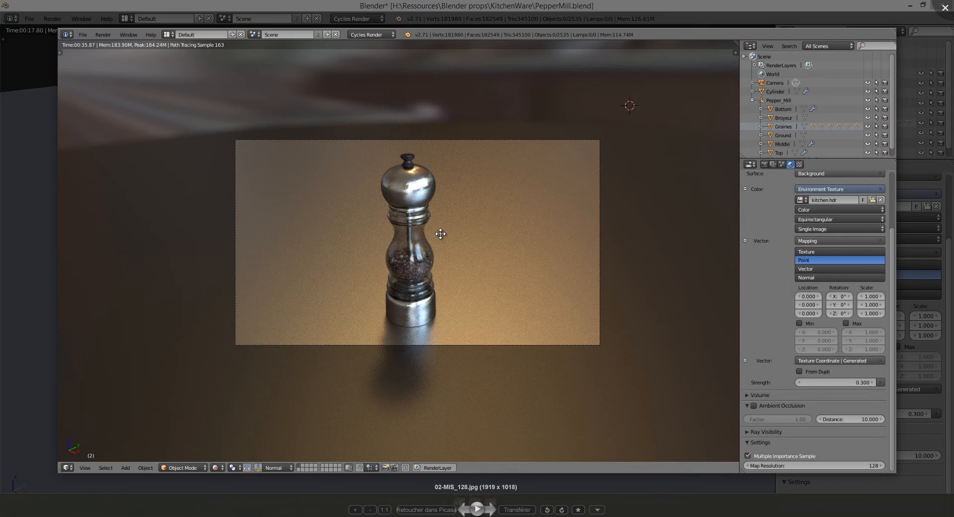
{"action": "key", "text": "Left"}
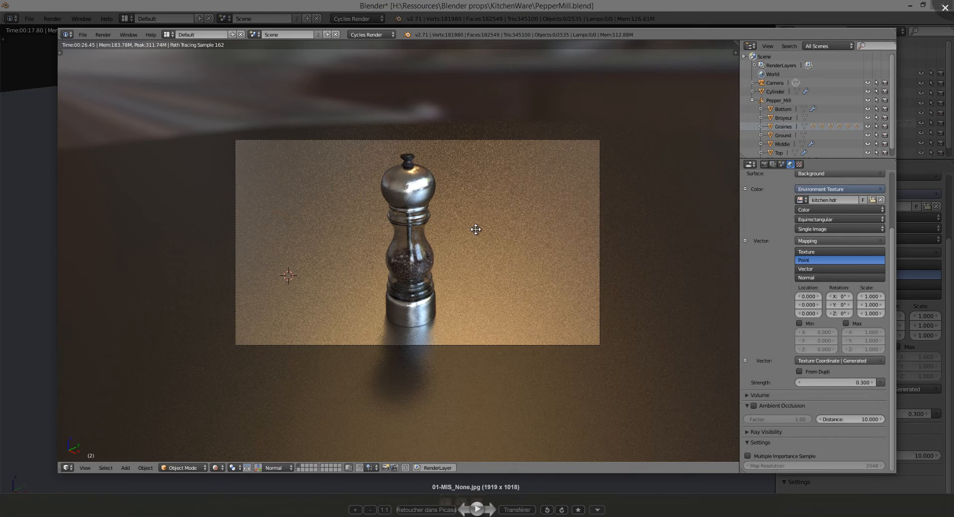
{"action": "key", "text": "Right"}
{"action": "key", "text": "Left"}
{"action": "key", "text": "Right"}
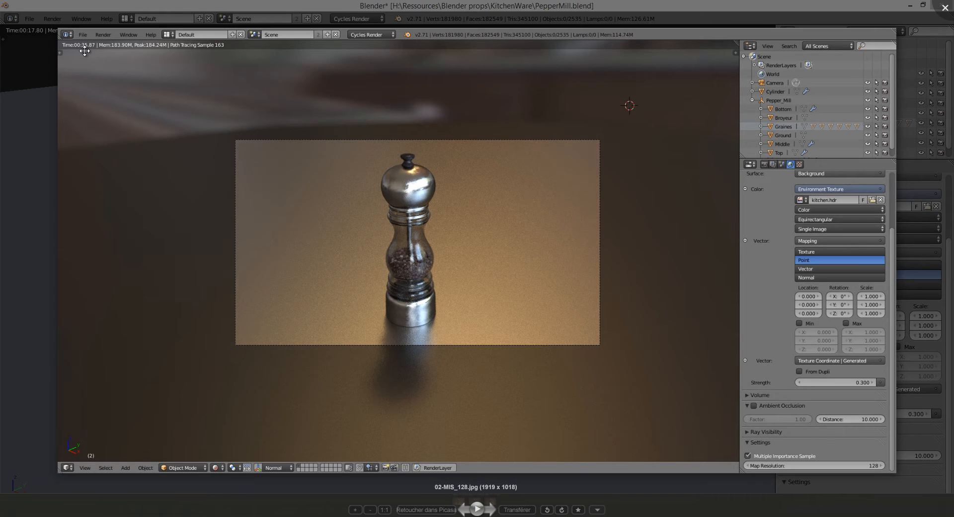
{"action": "key", "text": "Left"}
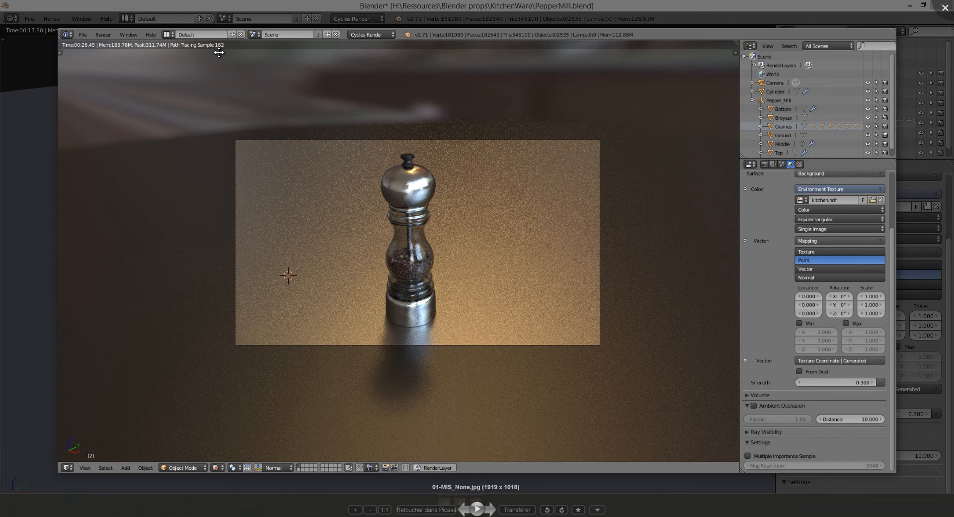
{"action": "key", "text": "Right"}
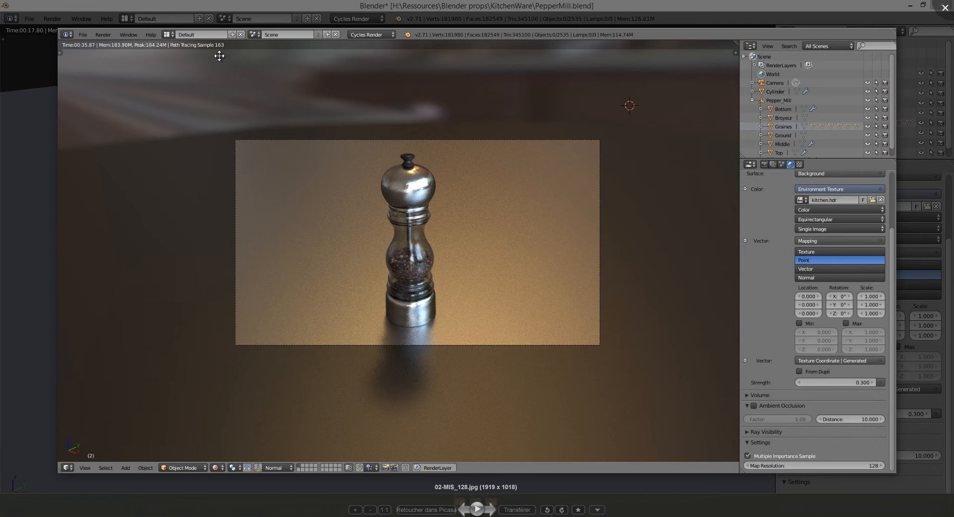
{"action": "key", "text": "Left"}
{"action": "key", "text": "Right"}
{"action": "key", "text": "Left"}
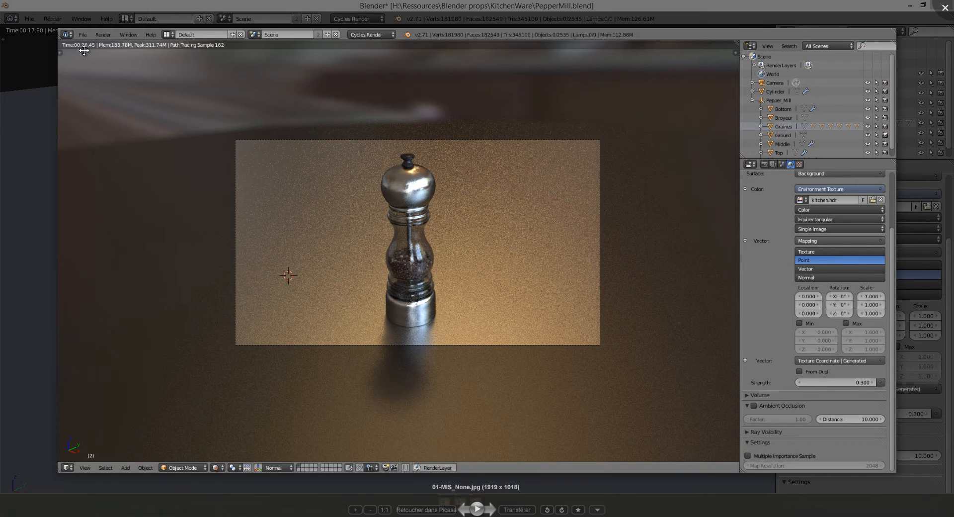
{"action": "key", "text": "Right"}
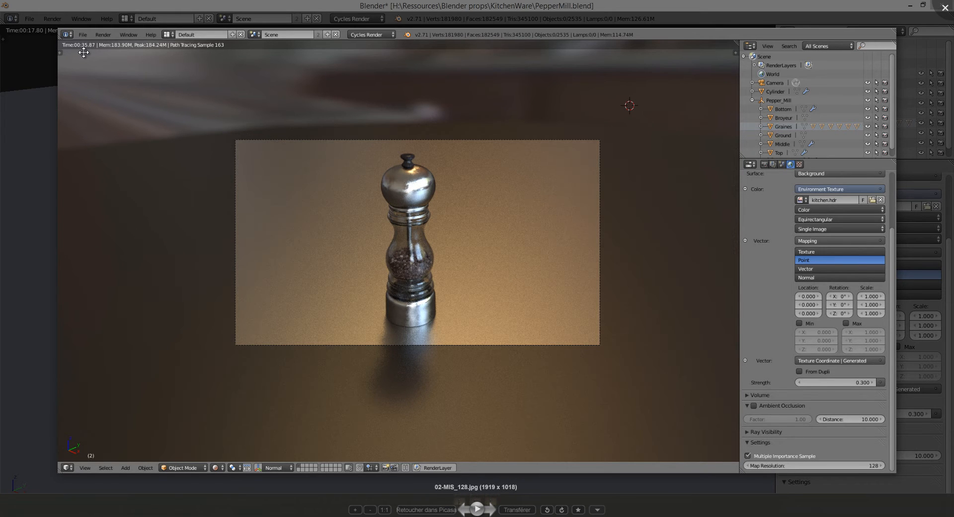
{"action": "key", "text": "Left"}
{"action": "key", "text": "Right"}
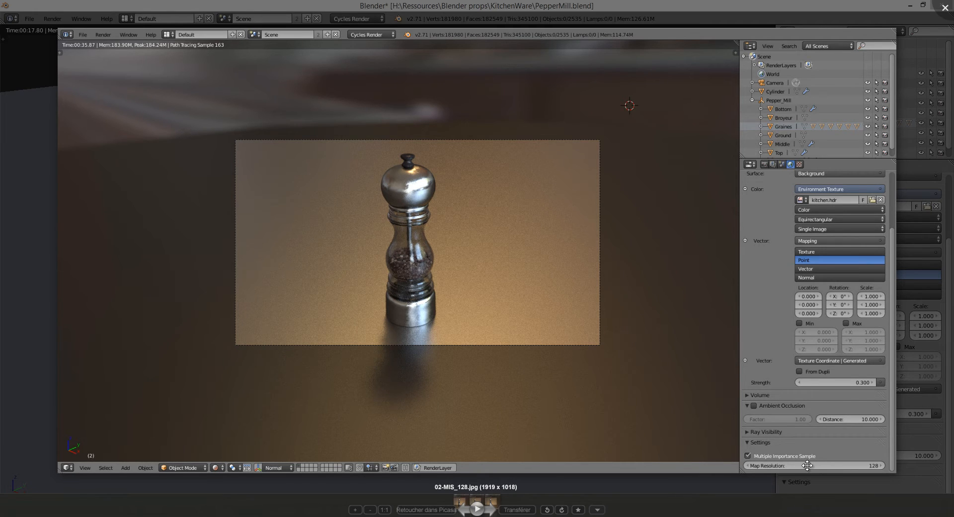
Step: Compare noise and render time between 02-MIS_128.jpg and 03-MIS_2048.jpg
{"action": "key", "text": "Right"}
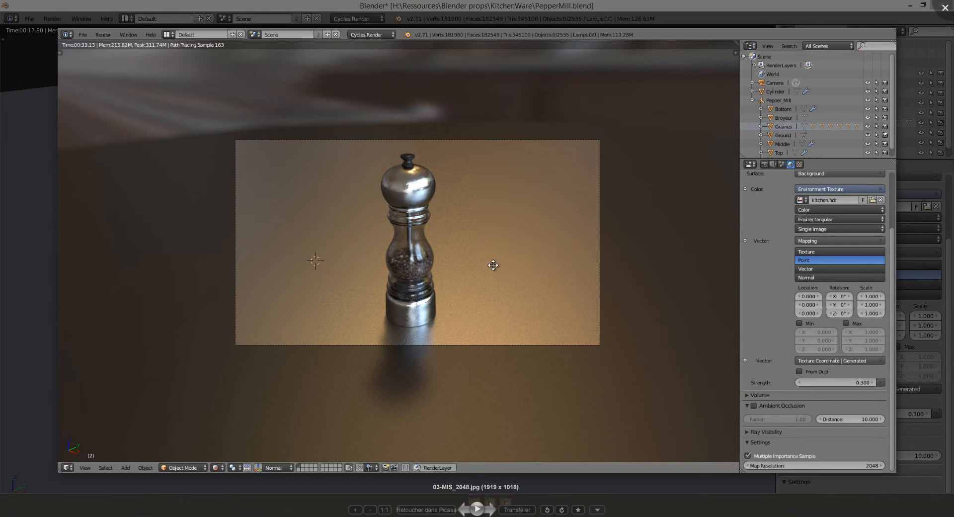
{"action": "key", "text": "Left"}
{"action": "key", "text": "Right"}
{"action": "key", "text": "Left"}
{"action": "key", "text": "Right"}
{"action": "key", "text": "Left"}
{"action": "key", "text": "Right"}
{"action": "key", "text": "Left"}
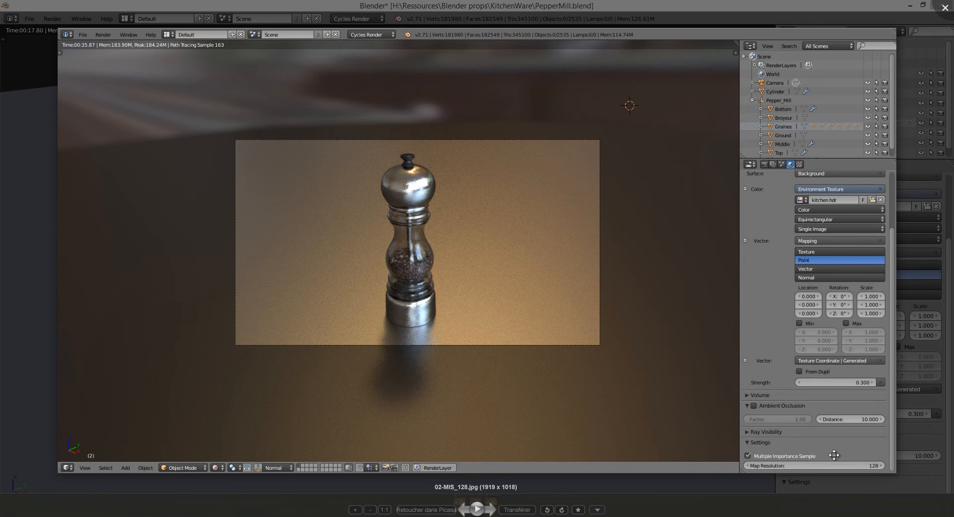
{"action": "key", "text": "Right"}
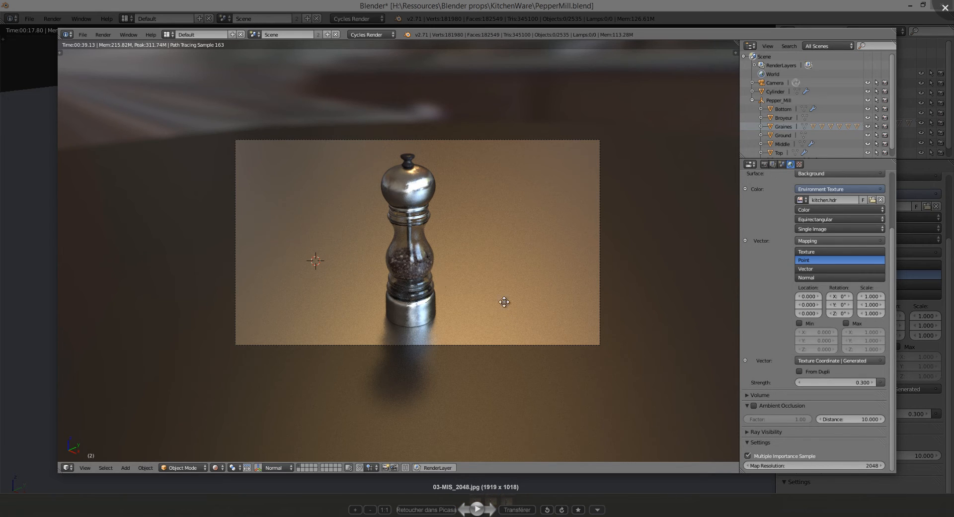
{"action": "key", "text": "Right"}
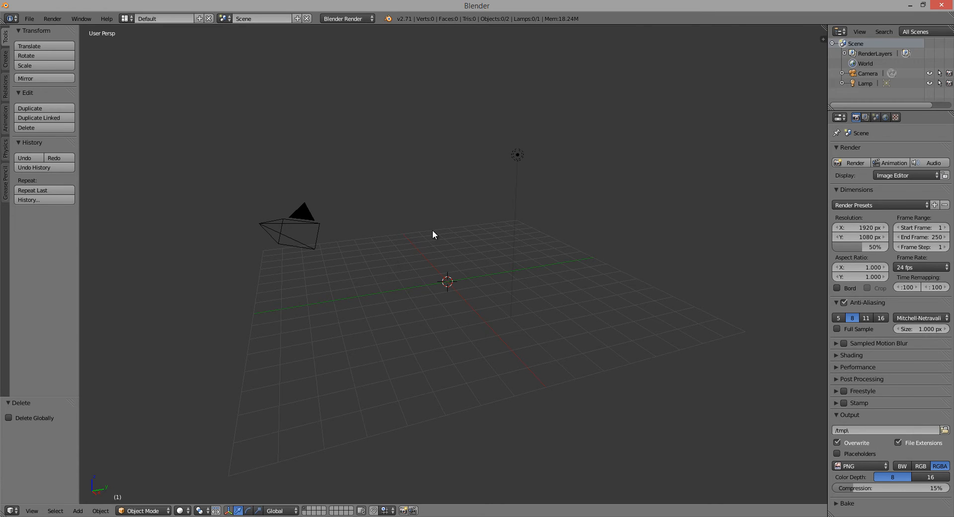
Step: Add a cube at the scene's centre and duplicate it about 2.75 units along the Y axis
{"action": "key", "text": "shift+a"}
{"action": "mouse_move", "coordinate": [432, 231]}
{"action": "left_click", "coordinate": [486, 245]}
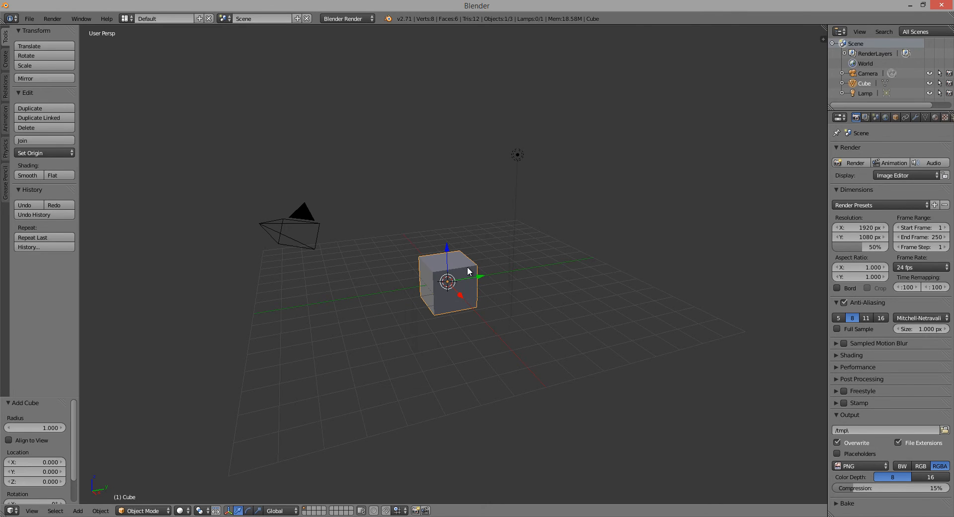
{"action": "key", "text": "shift+d"}
{"action": "key", "text": "y"}
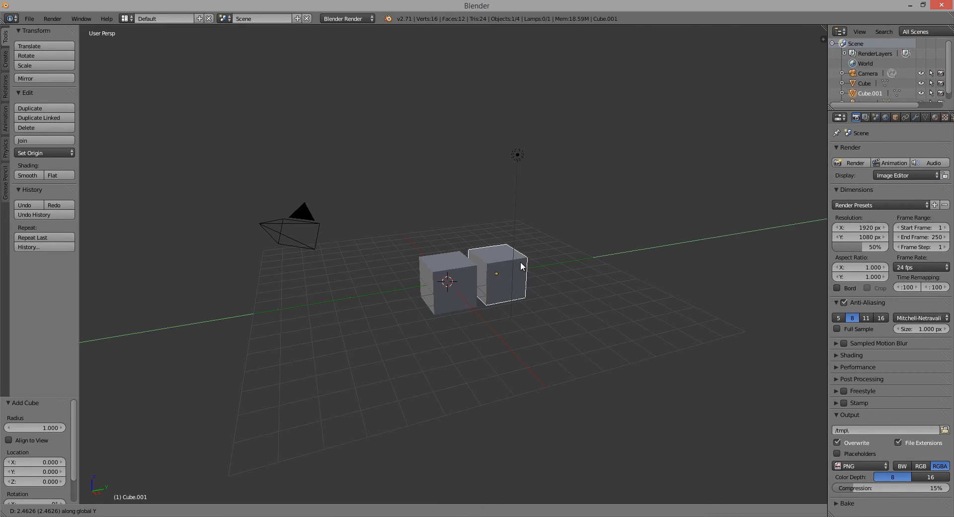
{"action": "left_click", "coordinate": [523, 262]}
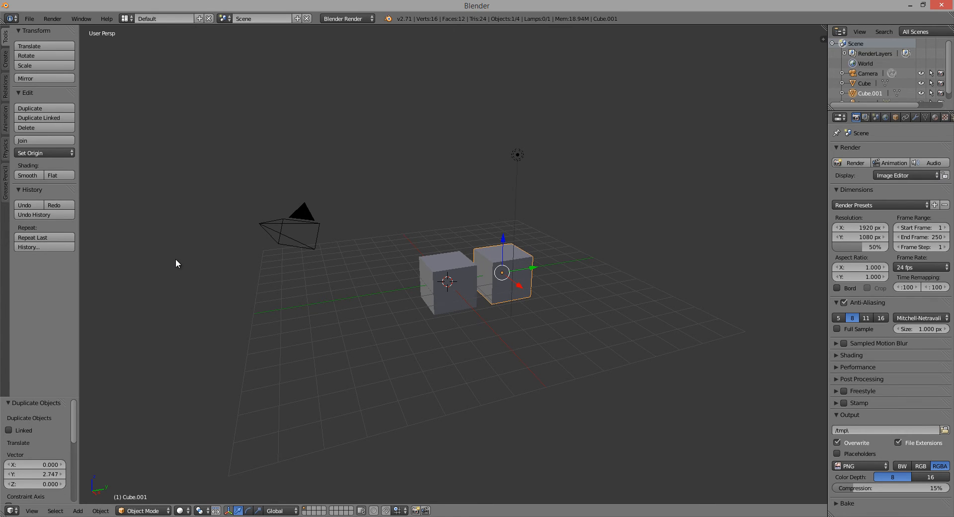
Step: Repeat the last duplication eleven times to extend the row of evenly spaced cubes along Y
{"action": "key", "text": "shift+r"}
{"action": "key", "text": "shift+r"}
{"action": "key", "text": "shift+r"}
{"action": "key", "text": "shift+r"}
{"action": "key", "text": "shift+r"}
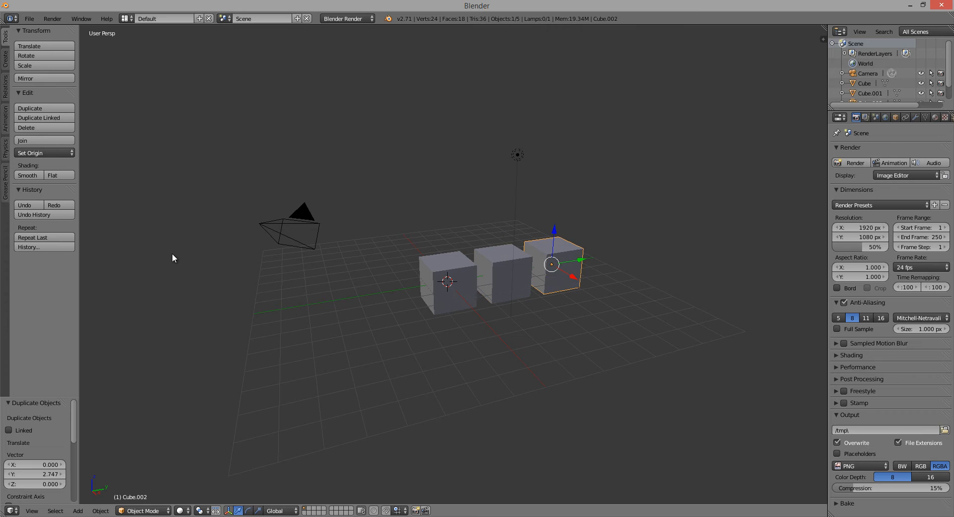
{"action": "key", "text": "shift+r"}
{"action": "key", "text": "shift+r"}
{"action": "key", "text": "shift+r"}
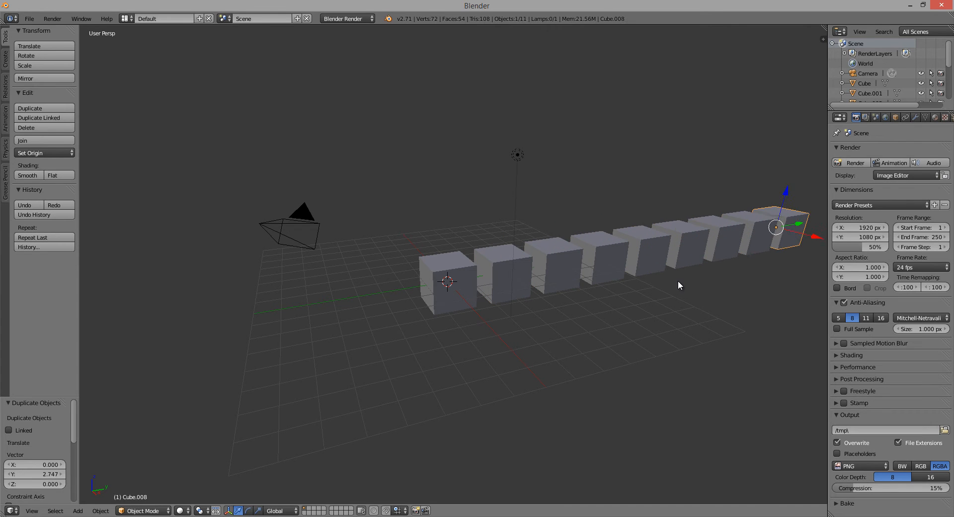
{"action": "middle_click_drag", "start_coordinate": [660, 290], "coordinate": [624, 132]}
{"action": "key", "text": "shift+r"}
{"action": "key", "text": "shift+r"}
{"action": "key", "text": "shift+r"}
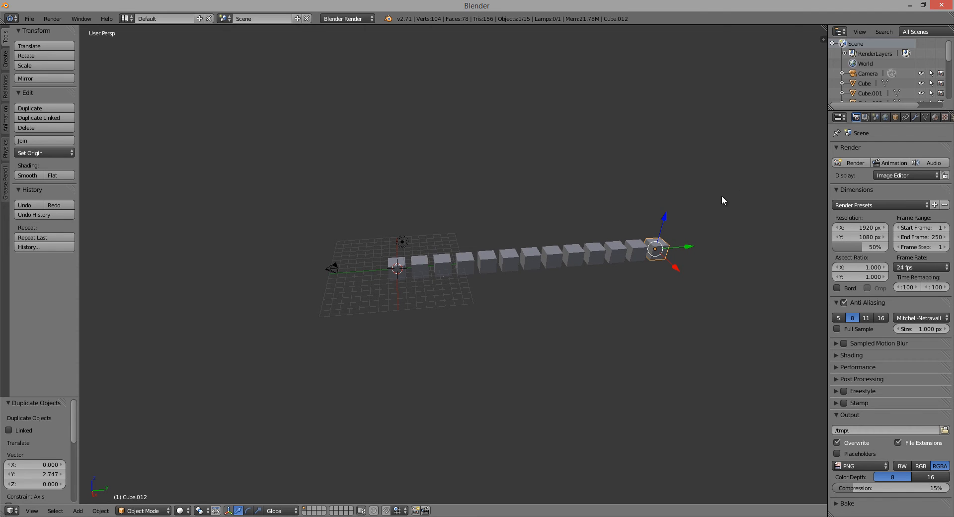
Step: Select all the duplicated cubes except the original one and delete them
{"action": "key", "text": "b"}
{"action": "left_click_drag", "start_coordinate": [721, 195], "coordinate": [424, 350]}
{"action": "key", "text": "x"}
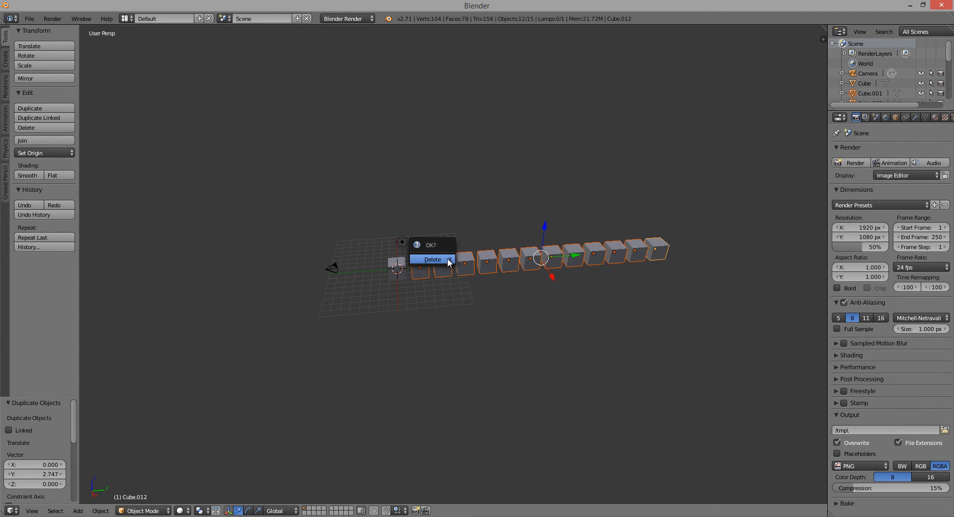
{"action": "left_click", "coordinate": [447, 259]}
Step: Select the remaining cube, frame it in the view and enter Edit Mode
{"action": "right_click", "coordinate": [386, 269]}
{"action": "key", "text": "KP_Decimal"}
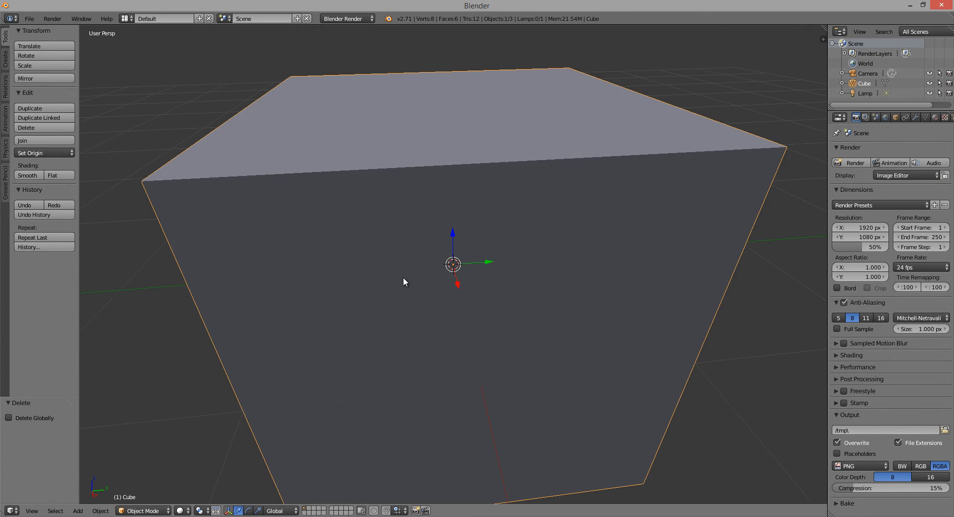
{"action": "middle_click_drag", "start_coordinate": [403, 277], "coordinate": [473, 277]}
{"action": "scroll", "coordinate": [419, 262], "scroll_direction": "down", "scroll_amount": 5}
{"action": "key", "text": "Tab"}
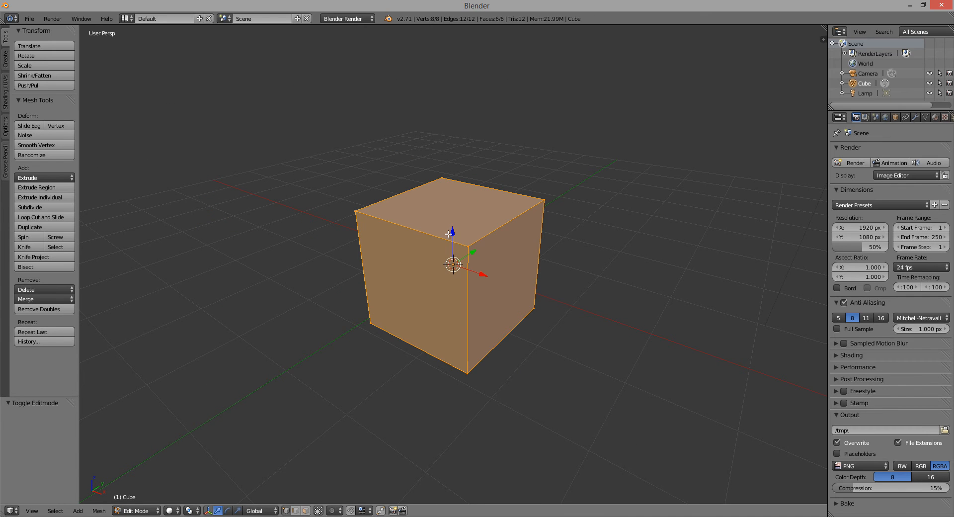
Step: Deselect the mesh and add a single loop cut around the middle of the cube
{"action": "middle_click_drag", "start_coordinate": [448, 233], "coordinate": [486, 264], "text": "shift"}
{"action": "key", "text": "a"}
{"action": "key", "text": "ctrl+r"}
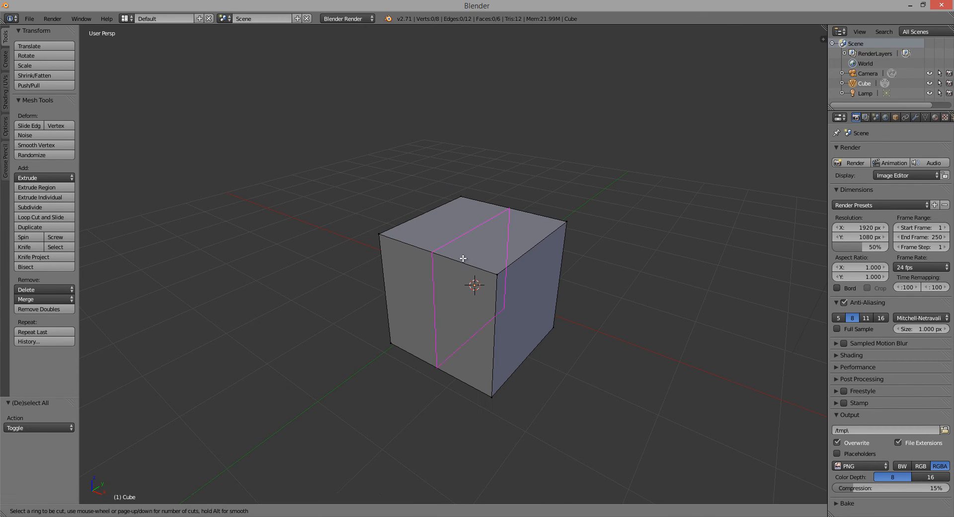
{"action": "left_click", "coordinate": [444, 251]}
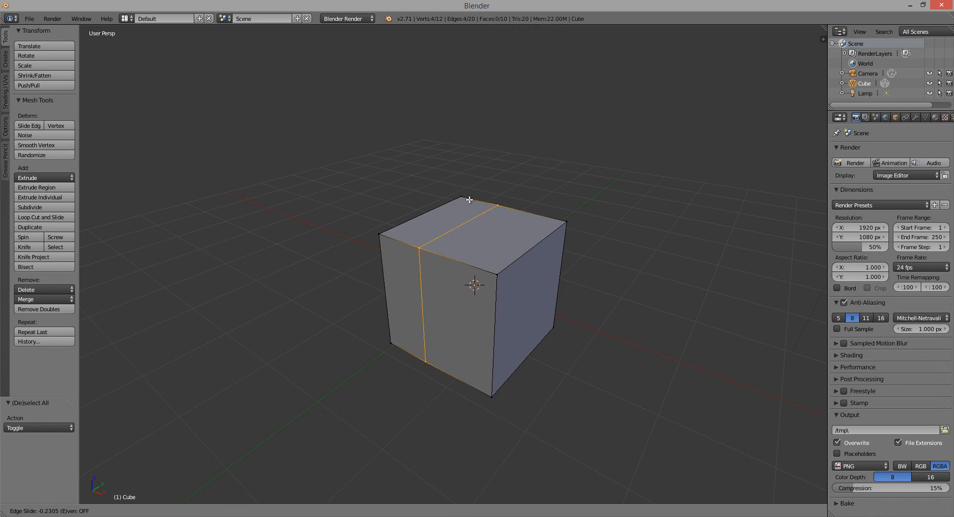
{"action": "left_click", "coordinate": [476, 140]}
{"action": "middle_click_drag", "start_coordinate": [408, 215], "coordinate": [484, 279]}
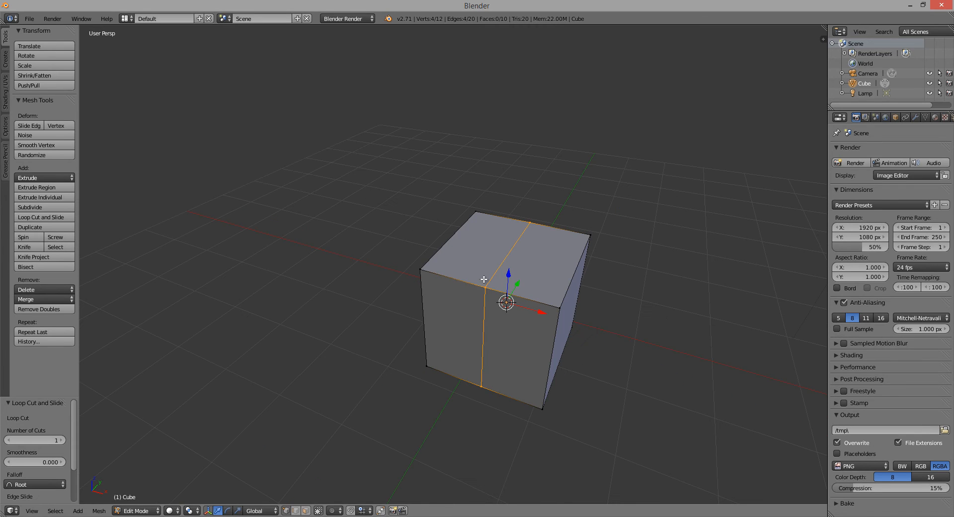
Step: Add four more loop cuts one by one, each halving the outermost strip toward the cube's side edge
{"action": "key", "text": "a"}
{"action": "key", "text": "ctrl+r"}
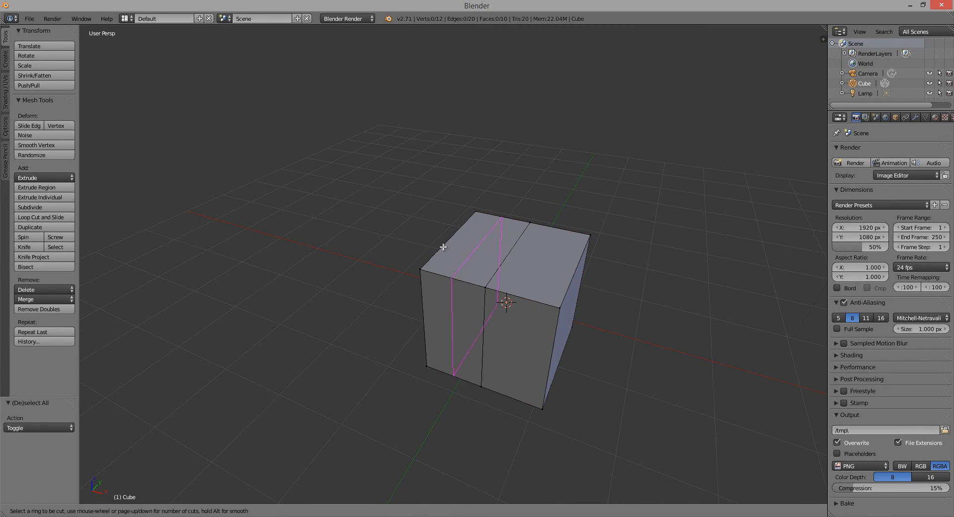
{"action": "left_click", "coordinate": [435, 274]}
{"action": "left_click", "coordinate": [436, 273]}
{"action": "key", "text": "a"}
{"action": "key", "text": "ctrl+r"}
{"action": "left_click", "coordinate": [437, 272]}
{"action": "left_click", "coordinate": [433, 267]}
{"action": "key", "text": "a"}
{"action": "key", "text": "ctrl+r"}
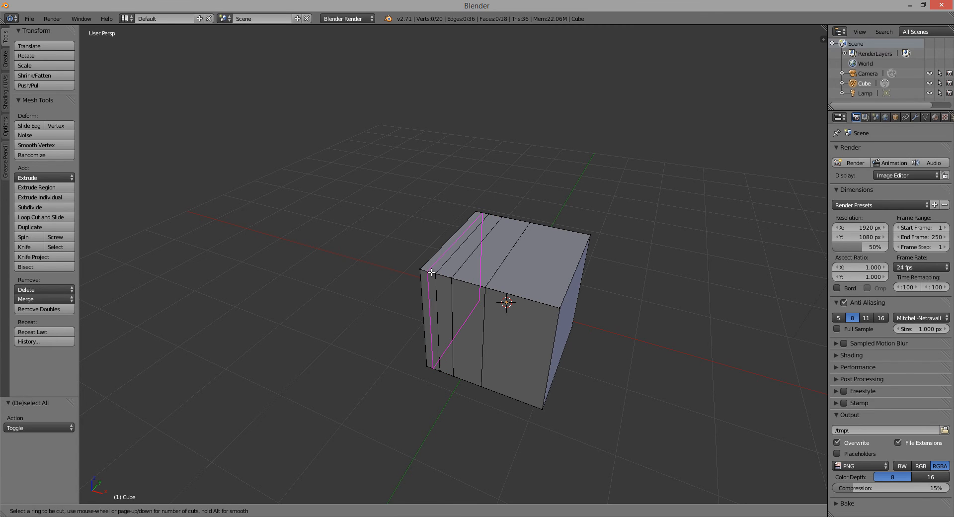
{"action": "left_click", "coordinate": [431, 272]}
{"action": "left_click", "coordinate": [437, 228]}
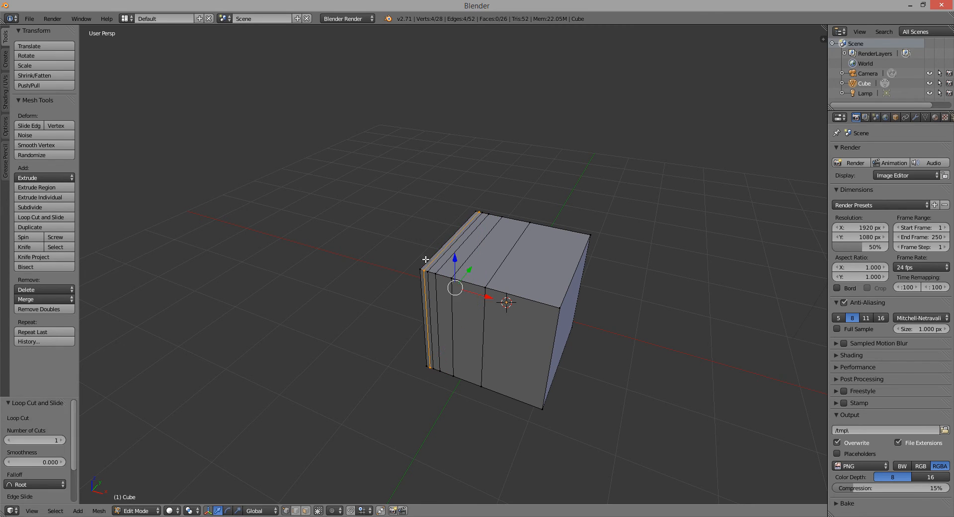
Step: Place two further loop cuts inside the narrowest strip beside the cube's side edge
{"action": "key", "text": "ctrl+r"}
{"action": "left_click", "coordinate": [423, 271]}
{"action": "left_click", "coordinate": [422, 215]}
{"action": "scroll", "coordinate": [487, 318], "scroll_direction": "up", "scroll_amount": 4}
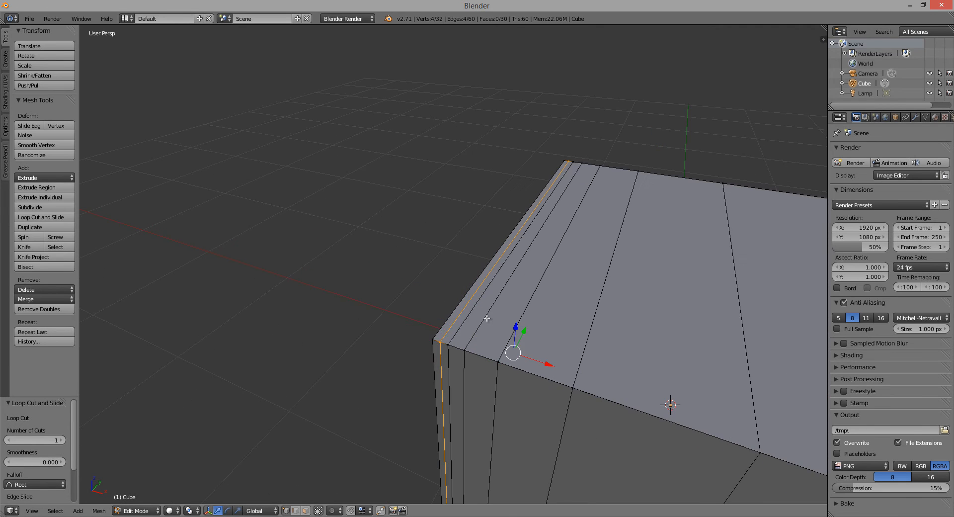
{"action": "middle_click_drag", "start_coordinate": [487, 318], "coordinate": [507, 285], "text": "shift"}
{"action": "scroll", "coordinate": [451, 303], "scroll_direction": "up", "scroll_amount": 2}
{"action": "key", "text": "a"}
{"action": "key", "text": "ctrl+r"}
{"action": "left_click", "coordinate": [473, 324]}
{"action": "left_click", "coordinate": [473, 323]}
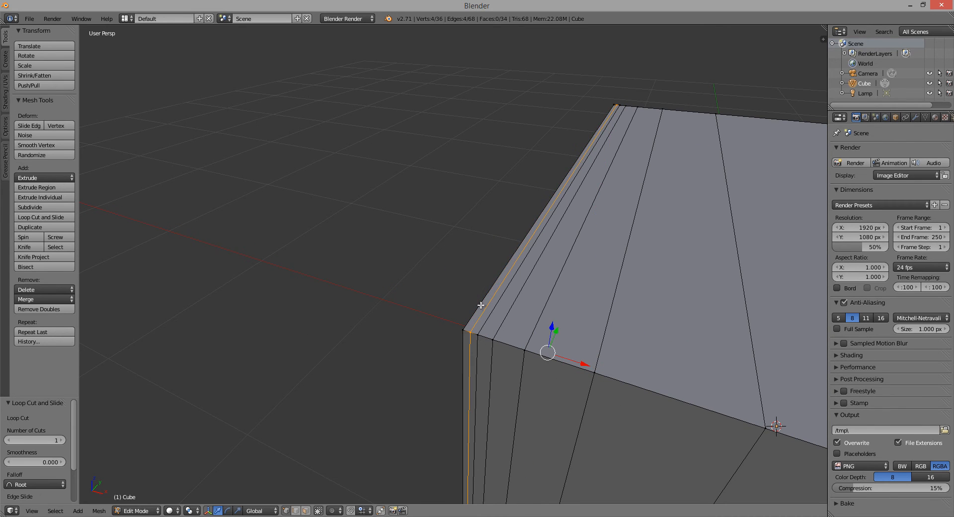
Step: Undo all the manually placed loop cuts to restore the plain cube
{"action": "scroll", "coordinate": [481, 305], "scroll_direction": "down", "scroll_amount": 7}
{"action": "scroll", "coordinate": [488, 286], "scroll_direction": "up", "scroll_amount": 3}
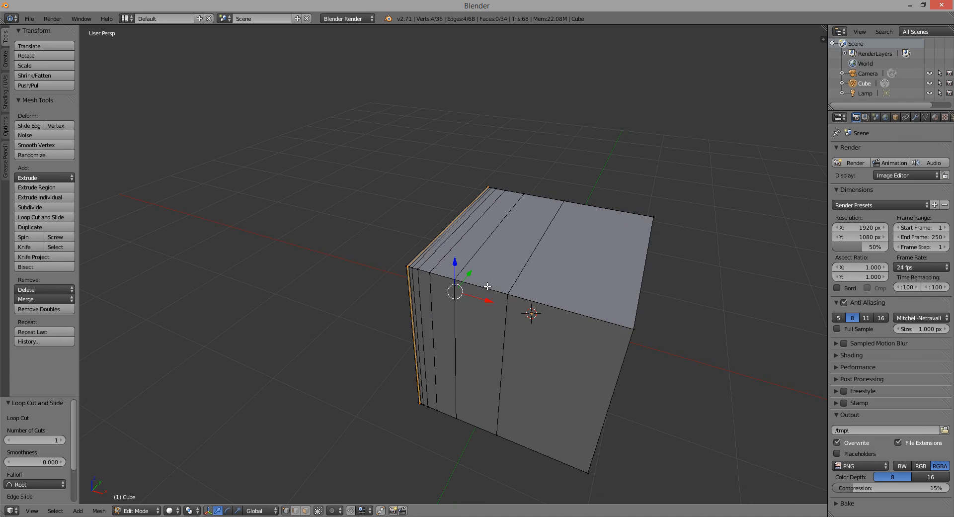
{"action": "key", "text": "ctrl+z"}
{"action": "key", "text": "ctrl+z"}
{"action": "key", "text": "ctrl+z"}
{"action": "key", "text": "ctrl+z"}
{"action": "key", "text": "ctrl+z"}
{"action": "key", "text": "ctrl+z"}
{"action": "key", "text": "ctrl+z"}
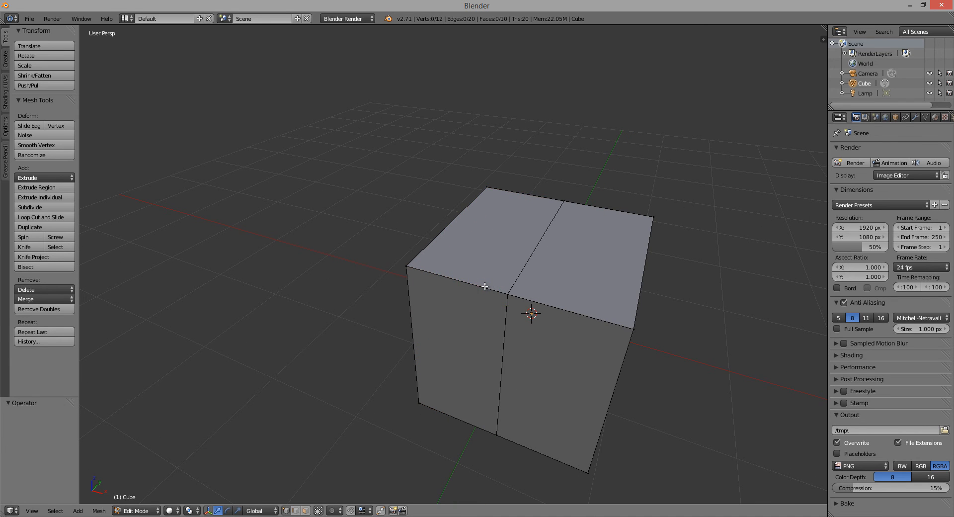
{"action": "key", "text": "ctrl+z"}
{"action": "key", "text": "ctrl+z"}
Step: Add one exactly centred loop cut around the plain cube without sliding it
{"action": "key", "text": "ctrl+r"}
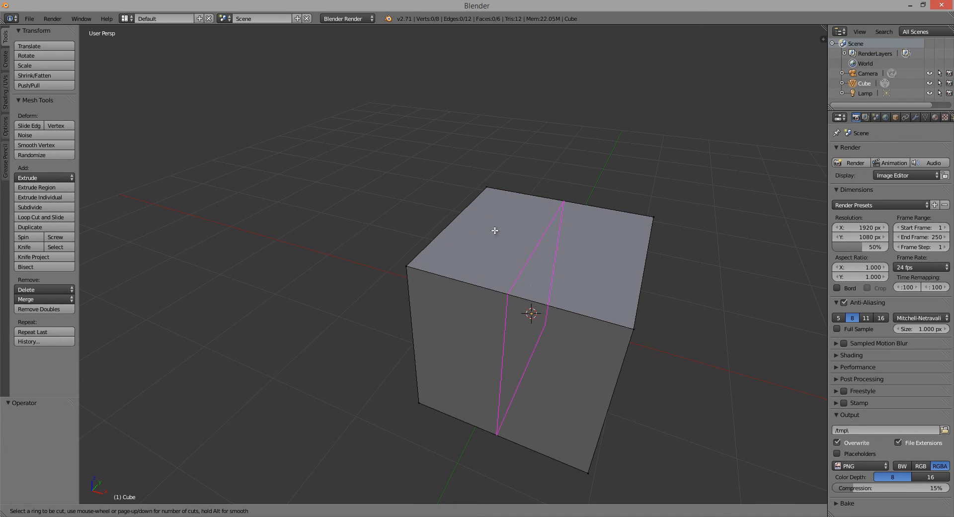
{"action": "left_click", "coordinate": [488, 275]}
{"action": "right_click", "coordinate": [489, 275]}
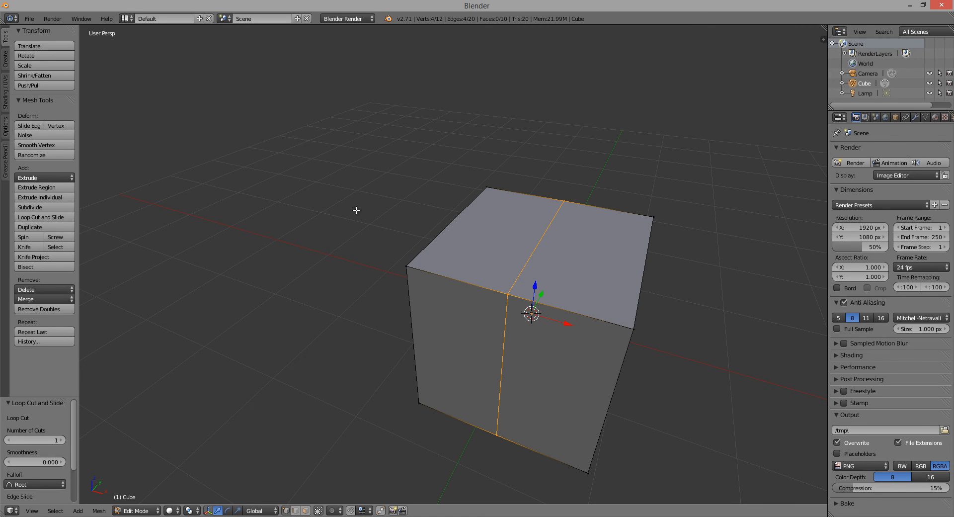
Step: Repeat the last loop cut eight times so the cuts keep halving the strip toward the side edge
{"action": "key", "text": "shift+r"}
{"action": "key", "text": "shift+r"}
{"action": "key", "text": "shift+r"}
{"action": "key", "text": "shift+r"}
{"action": "key", "text": "shift+r"}
{"action": "key", "text": "shift+r"}
{"action": "key", "text": "shift+r"}
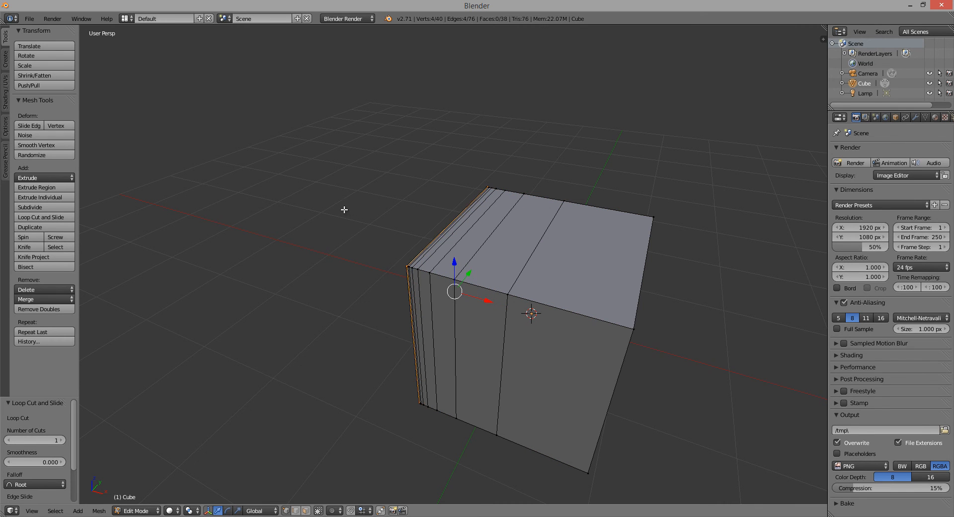
{"action": "key", "text": "shift+r"}
Step: Return to Object Mode and delete the cube
{"action": "middle_click_drag", "start_coordinate": [395, 221], "coordinate": [415, 228]}
{"action": "scroll", "coordinate": [495, 259], "scroll_direction": "down", "scroll_amount": 4}
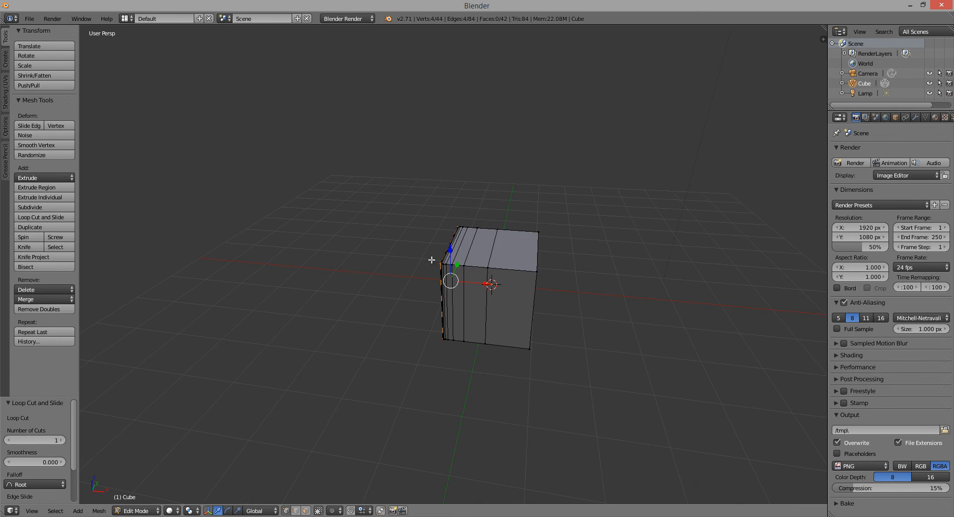
{"action": "middle_click_drag", "start_coordinate": [432, 260], "coordinate": [414, 268]}
{"action": "key", "text": "Tab"}
{"action": "key", "text": "x"}
{"action": "left_click", "coordinate": [468, 261]}
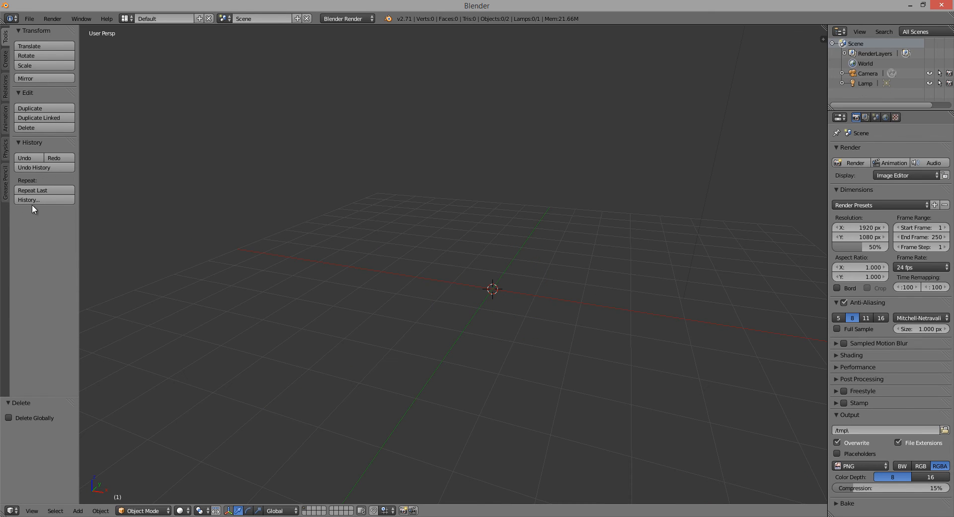
{"action": "middle_click_drag", "start_coordinate": [339, 237], "coordinate": [351, 247]}
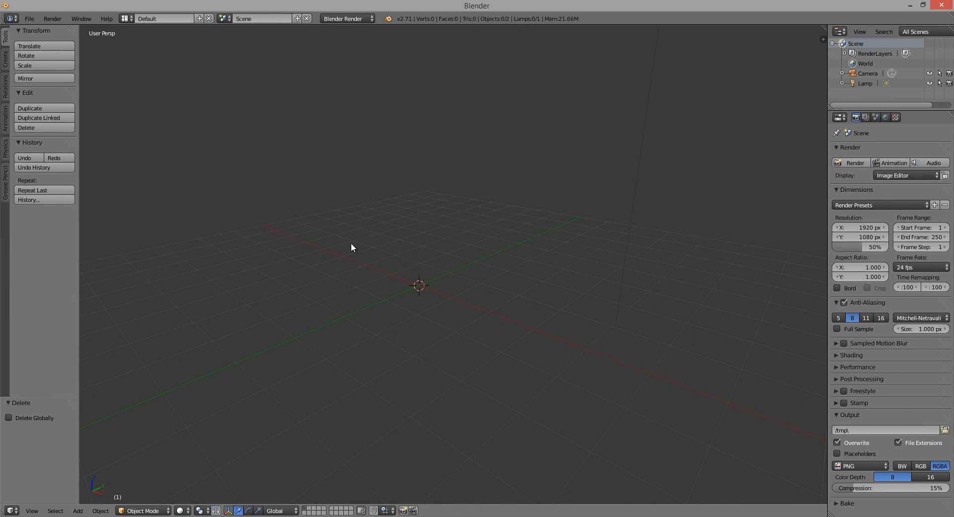